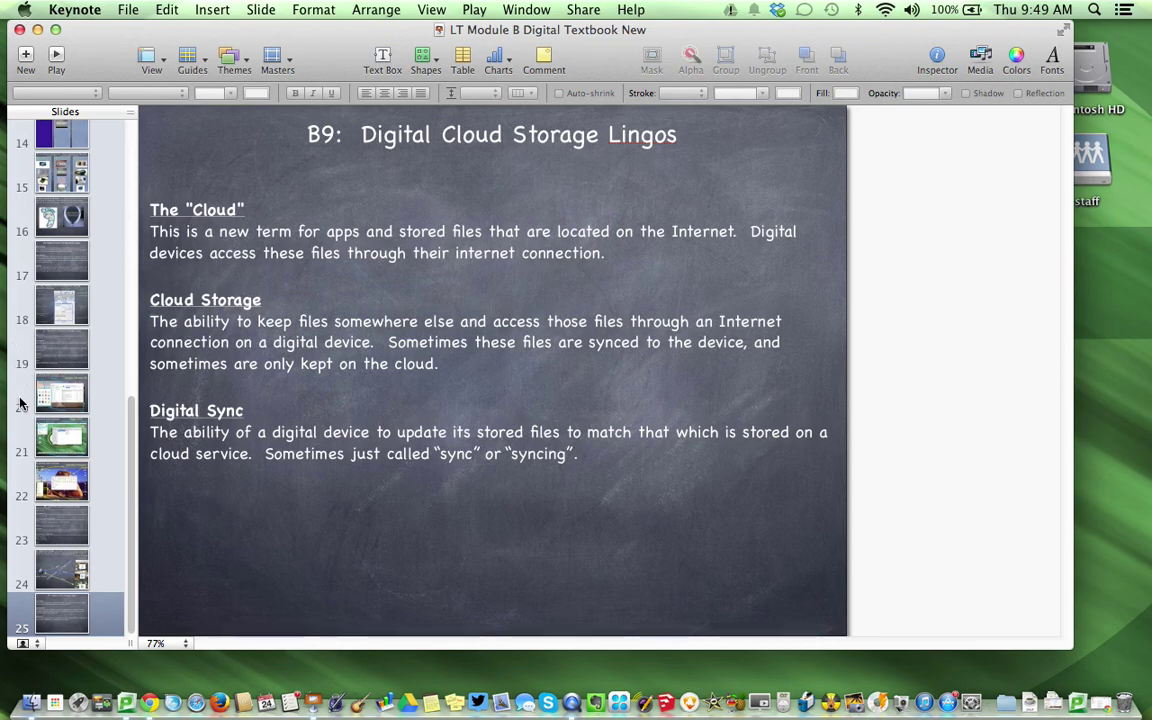
Step: Compare slide 18, the B7 slideshow strategies, with slide 25, the B9 cloud storage terms, as the first and last slides of the range
left_click_drag(112, 66, 170, 68)
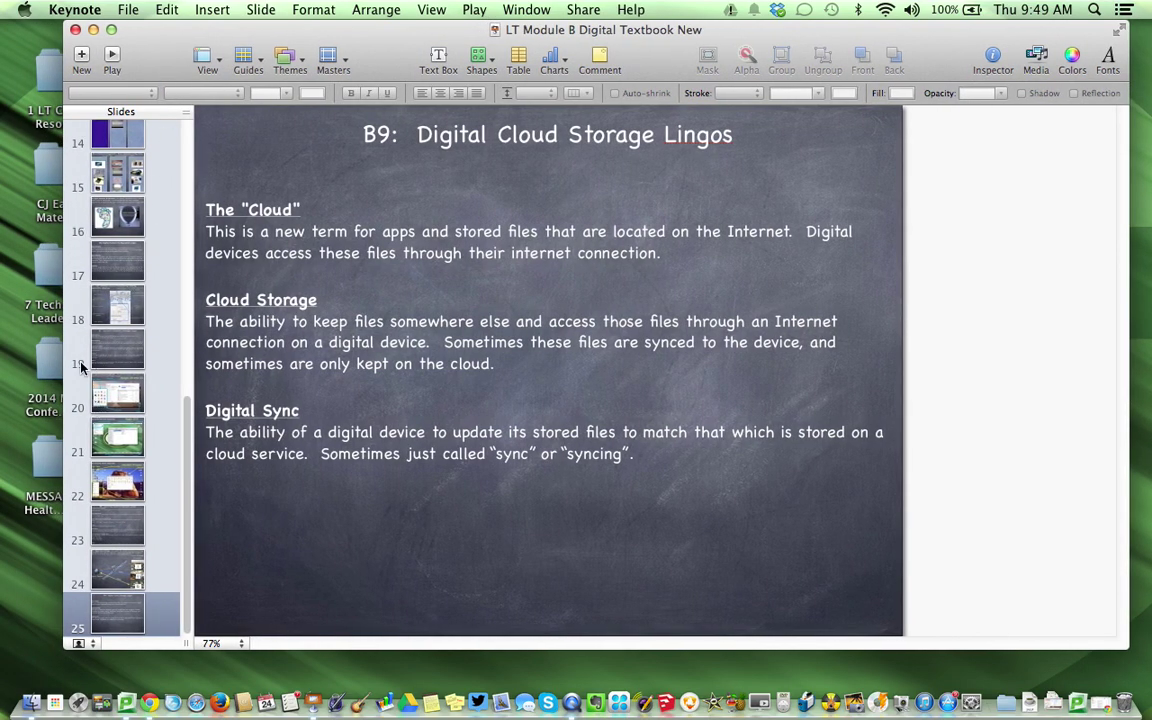
left_click_drag(157, 32, 118, 28)
left_click(47, 252)
left_click(58, 292)
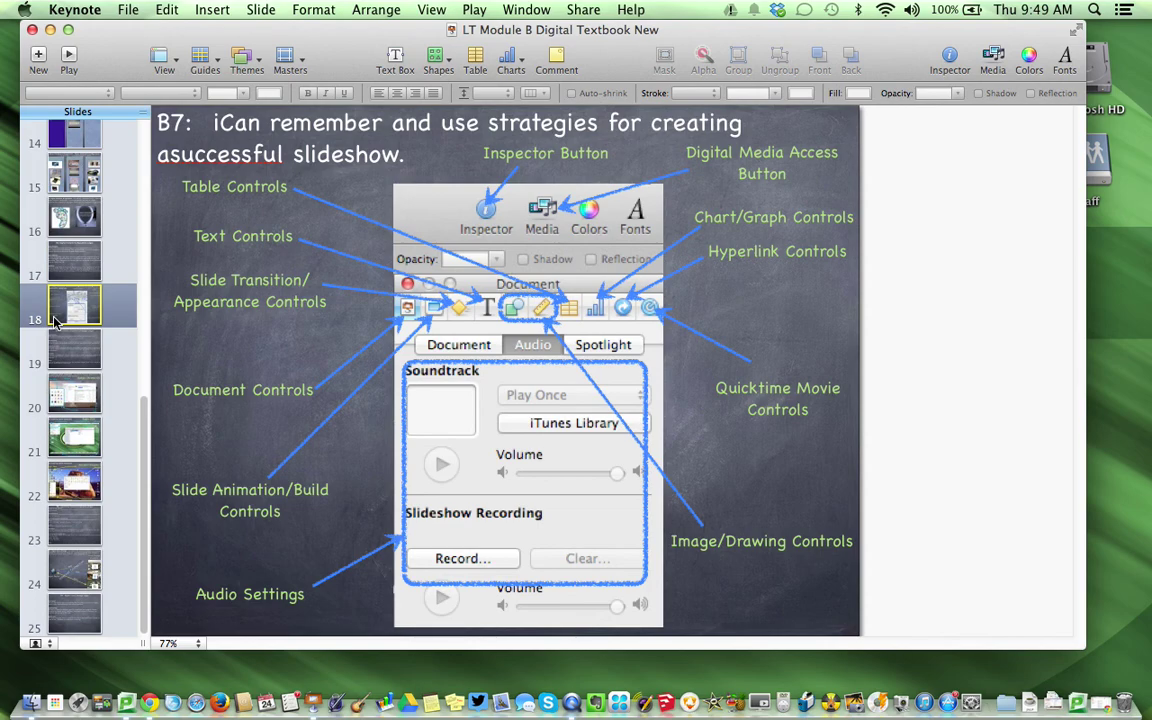
left_click(79, 612)
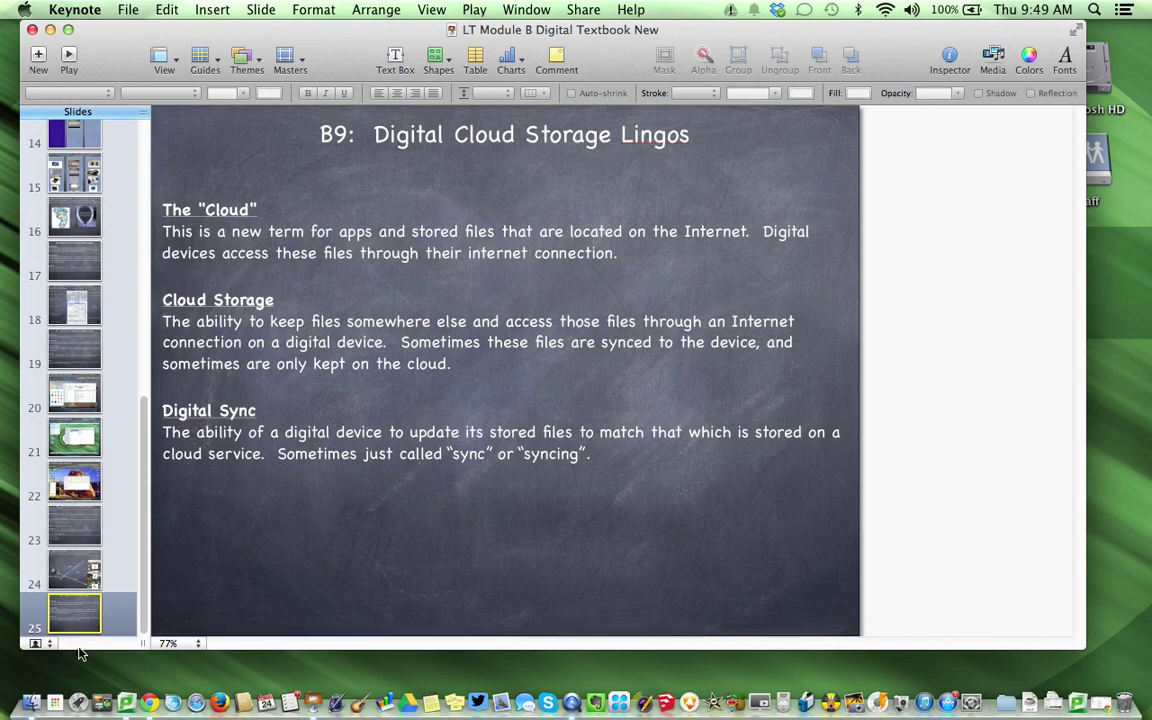
left_click(72, 292)
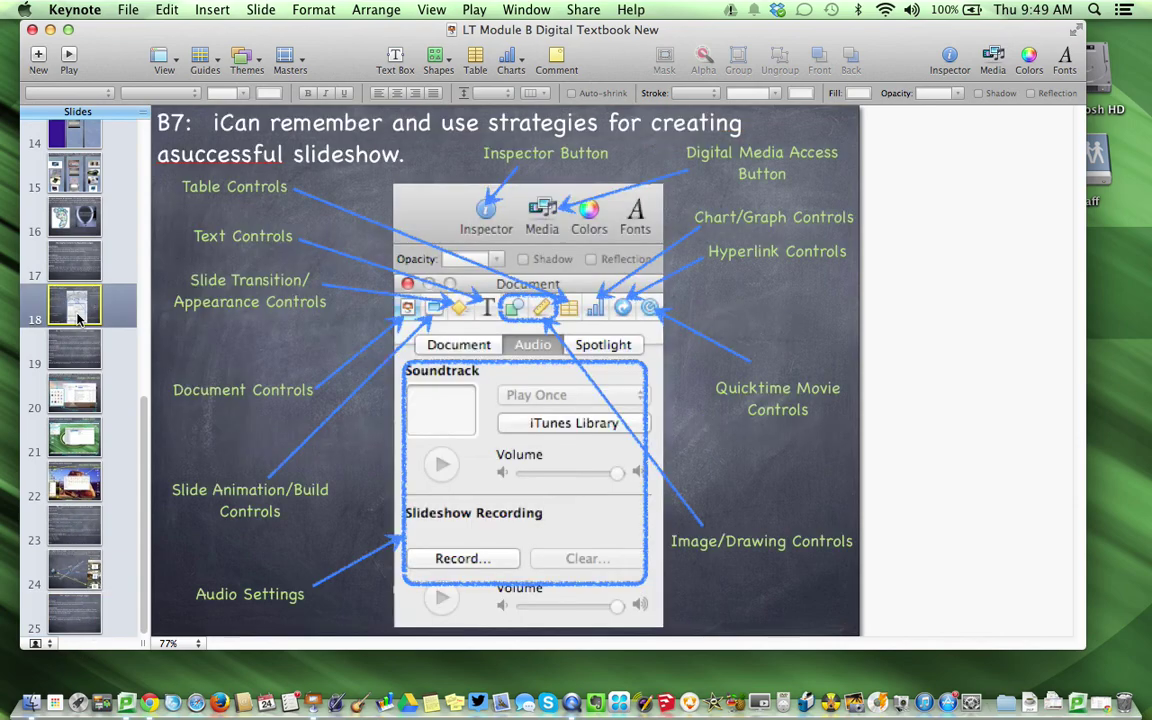
left_click(62, 627)
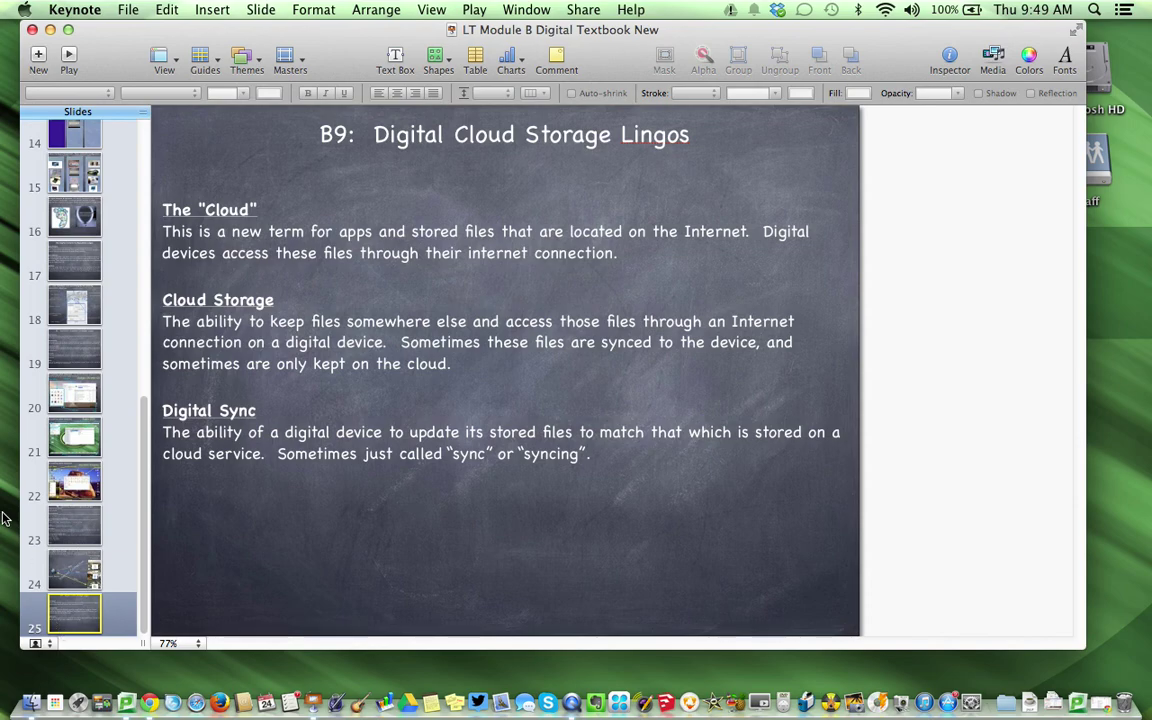
left_click(60, 288)
left_click(89, 608)
left_click(55, 314)
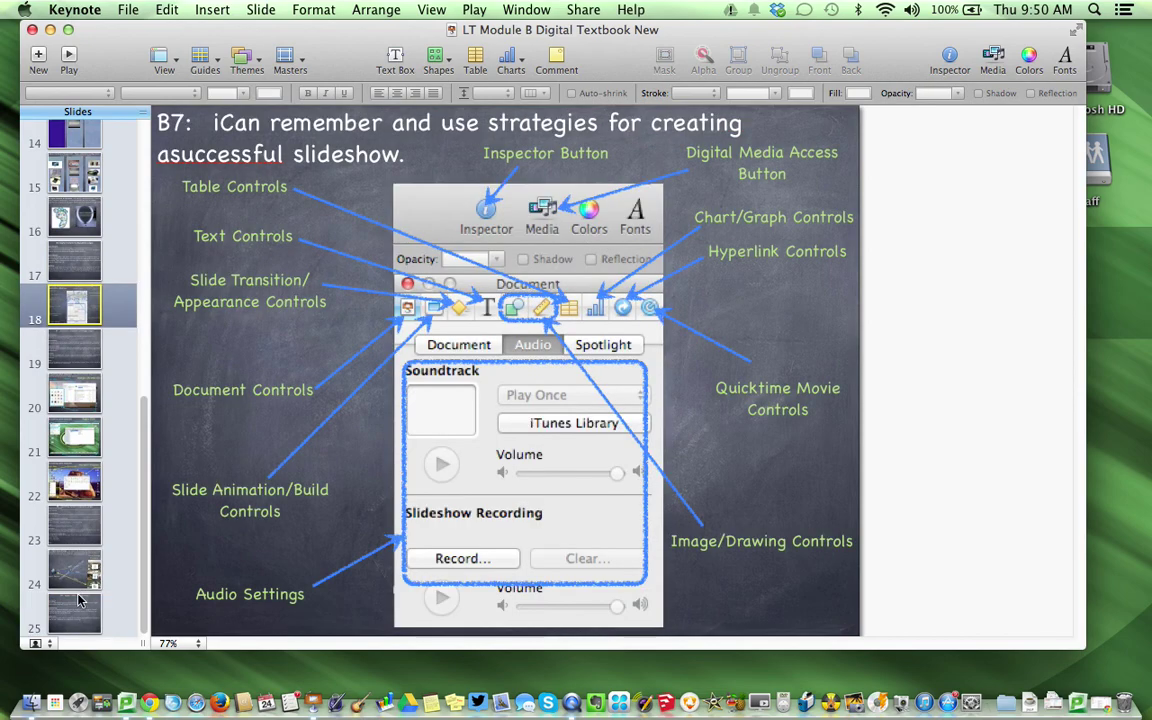
left_click(80, 602)
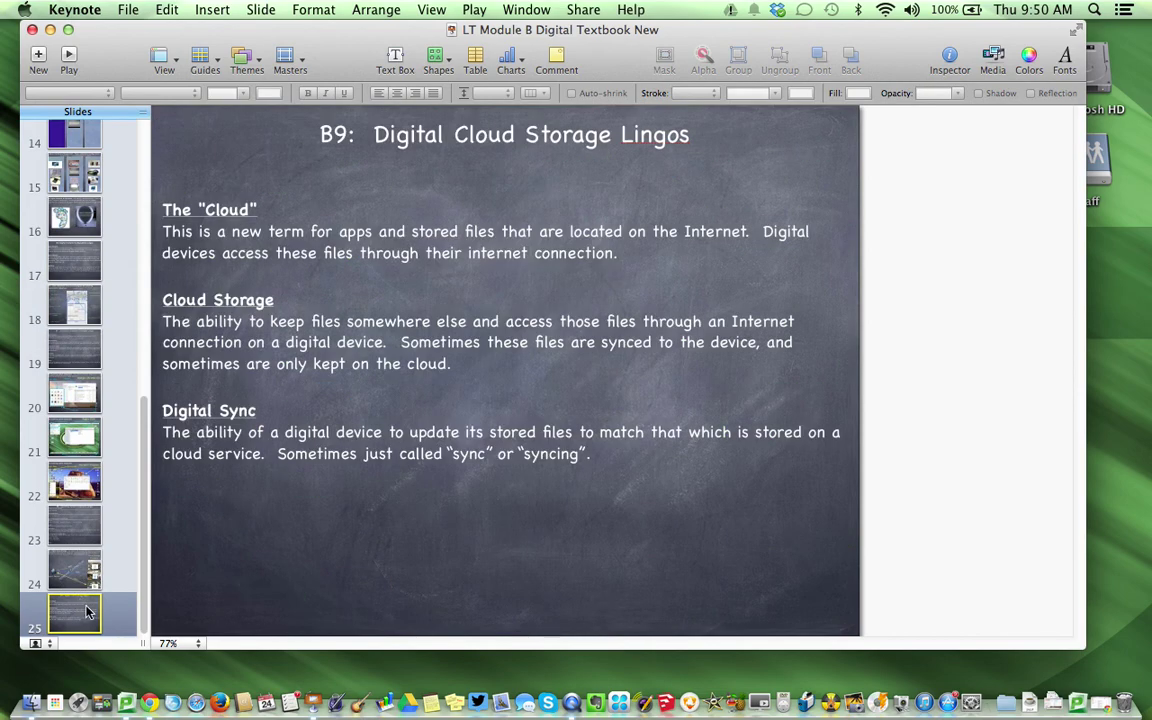
Step: Bring up the detailed print settings for the presentation and choose Individual Slides as the print layout
left_click(128, 10)
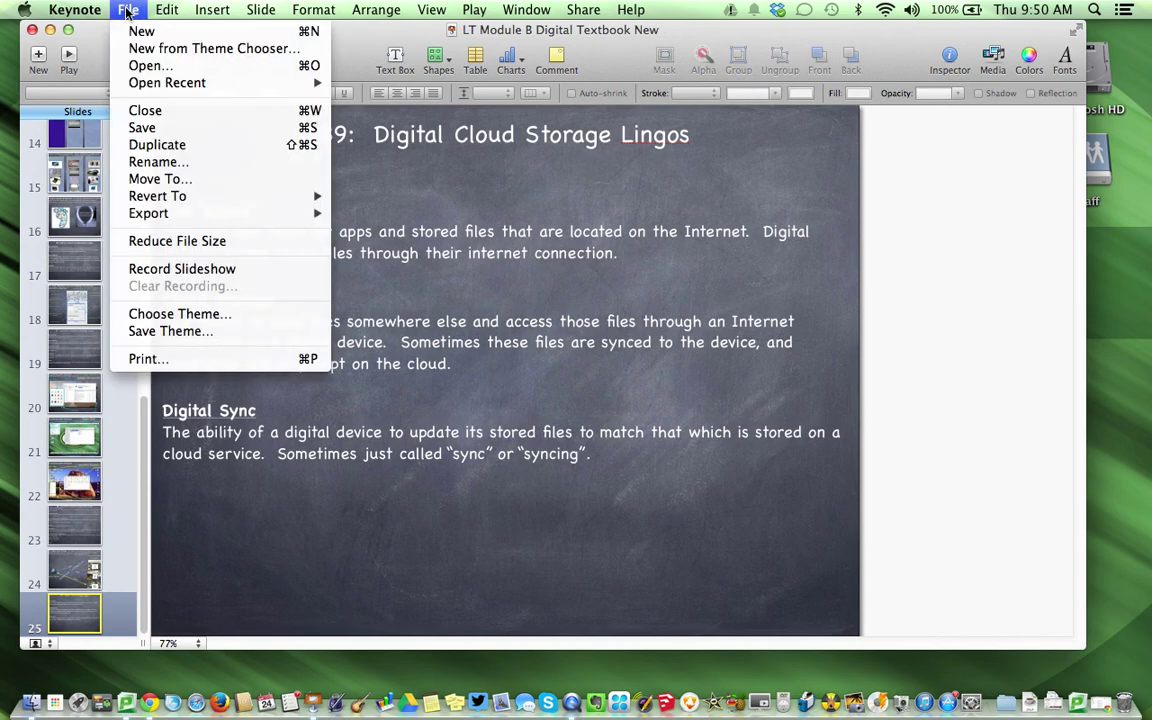
left_click(145, 359)
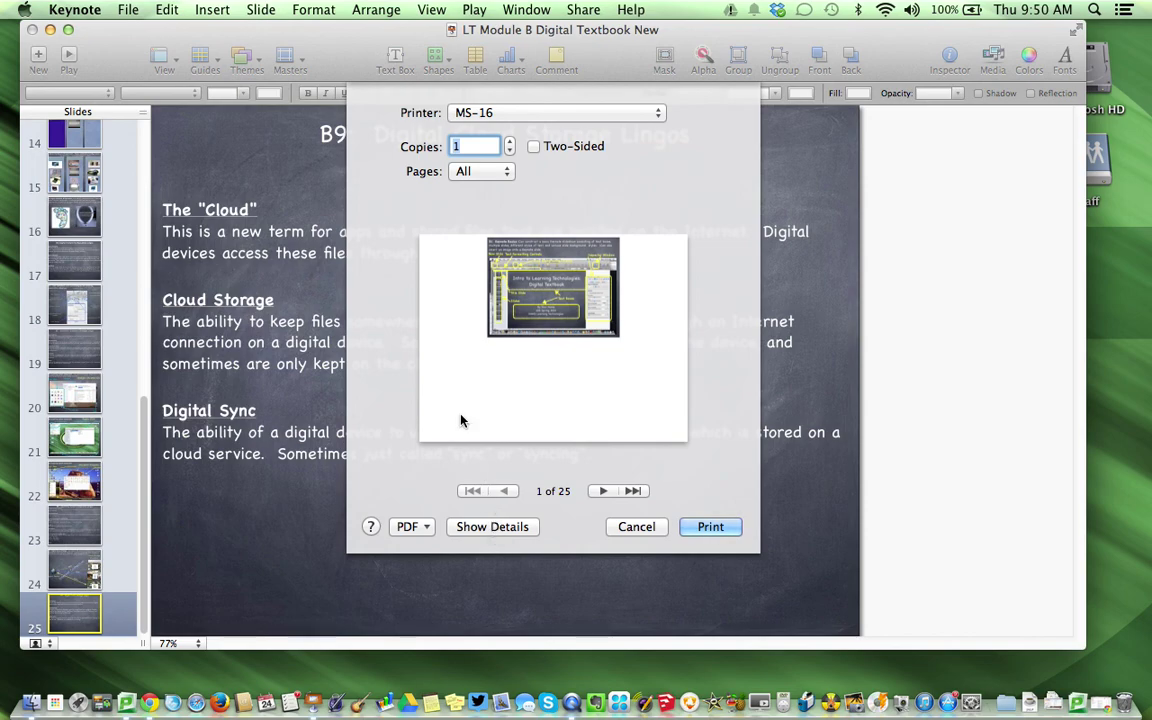
left_click(484, 532)
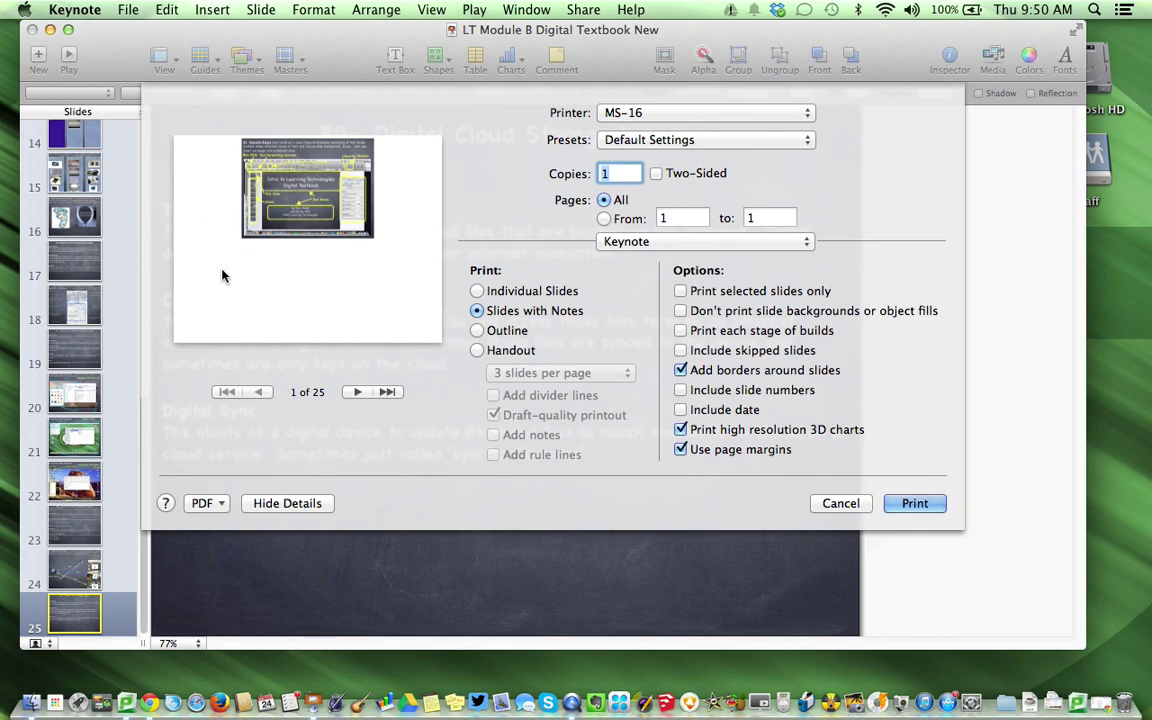
left_click(477, 293)
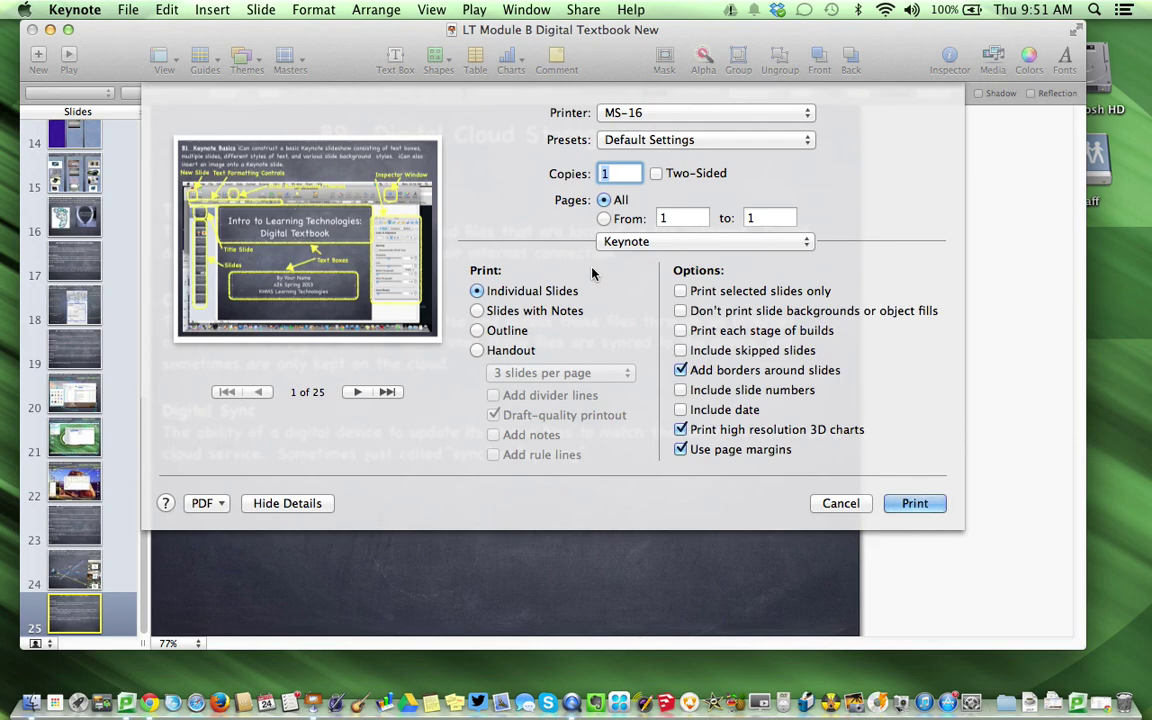
Step: Limit the print range to pages 18 to 25
left_click(673, 217)
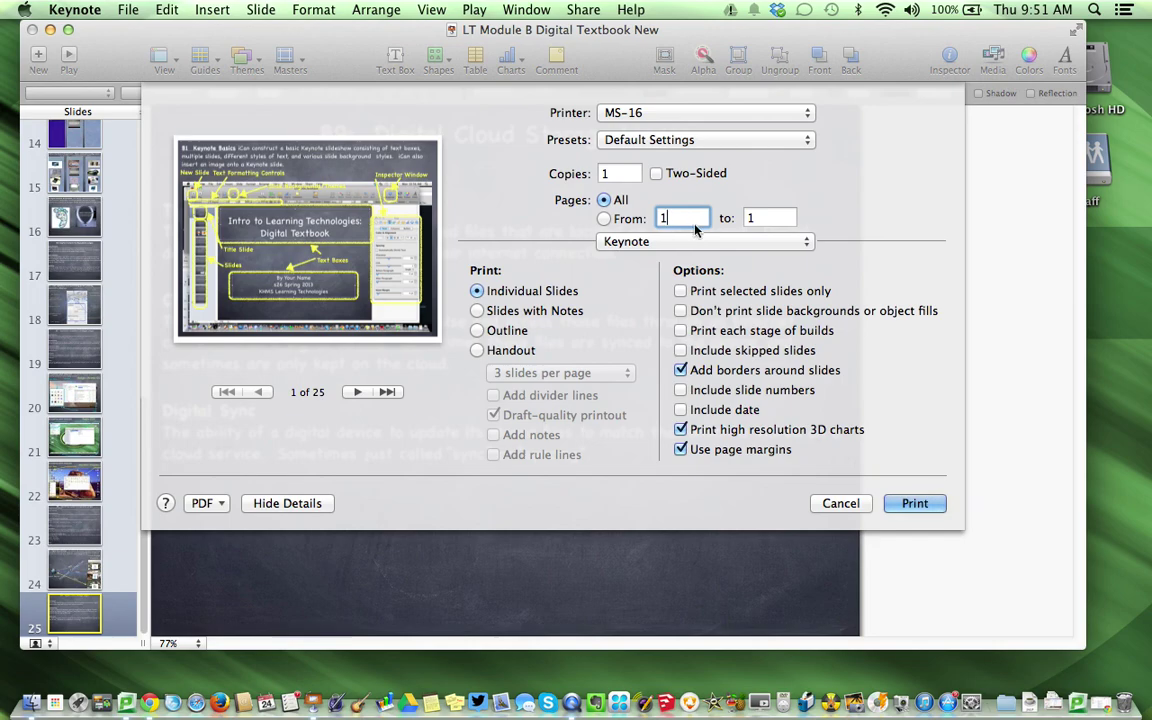
type("8")
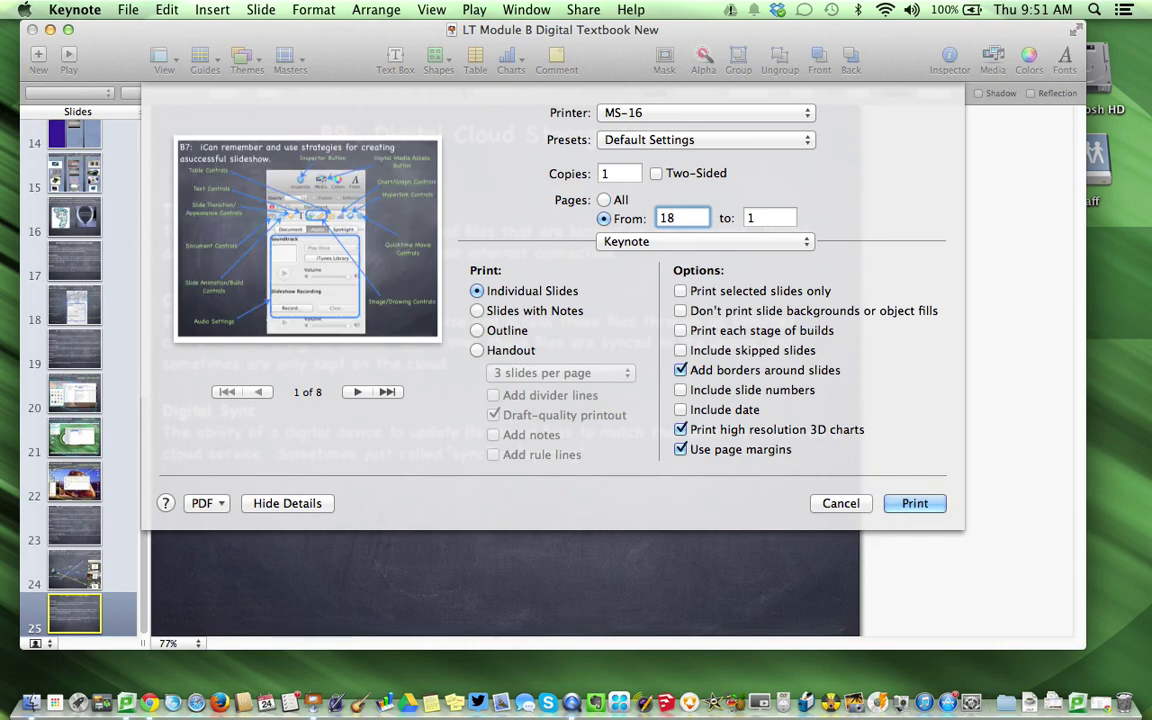
left_click(779, 217)
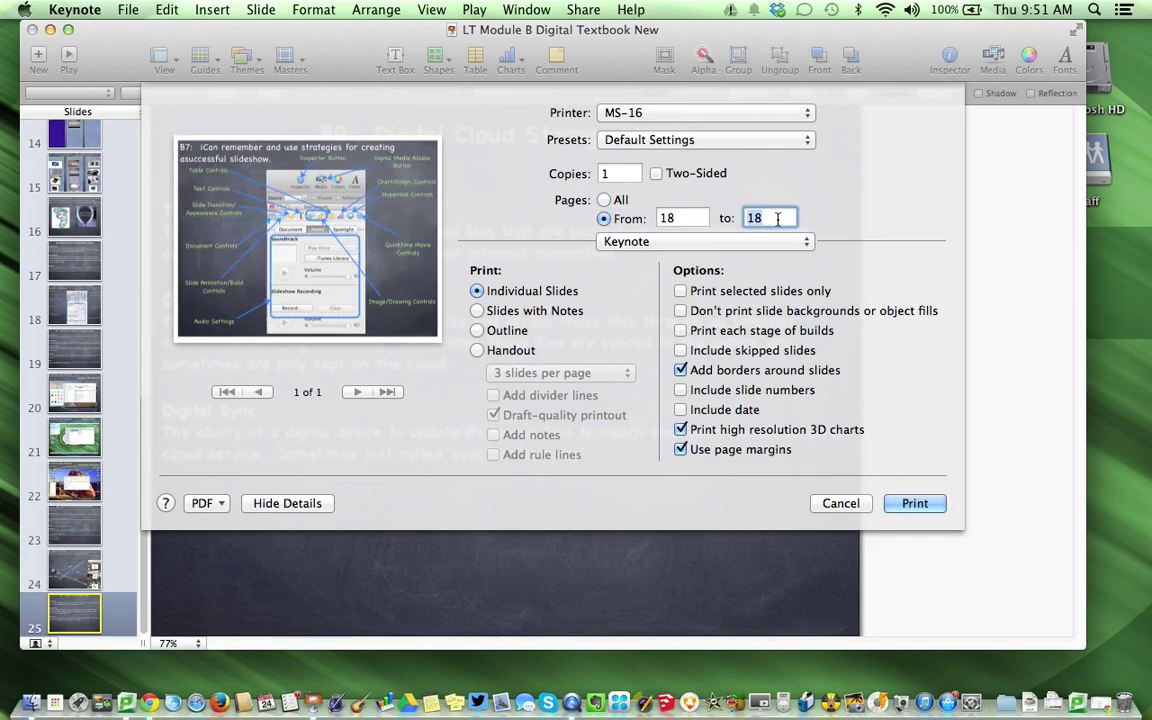
type("25")
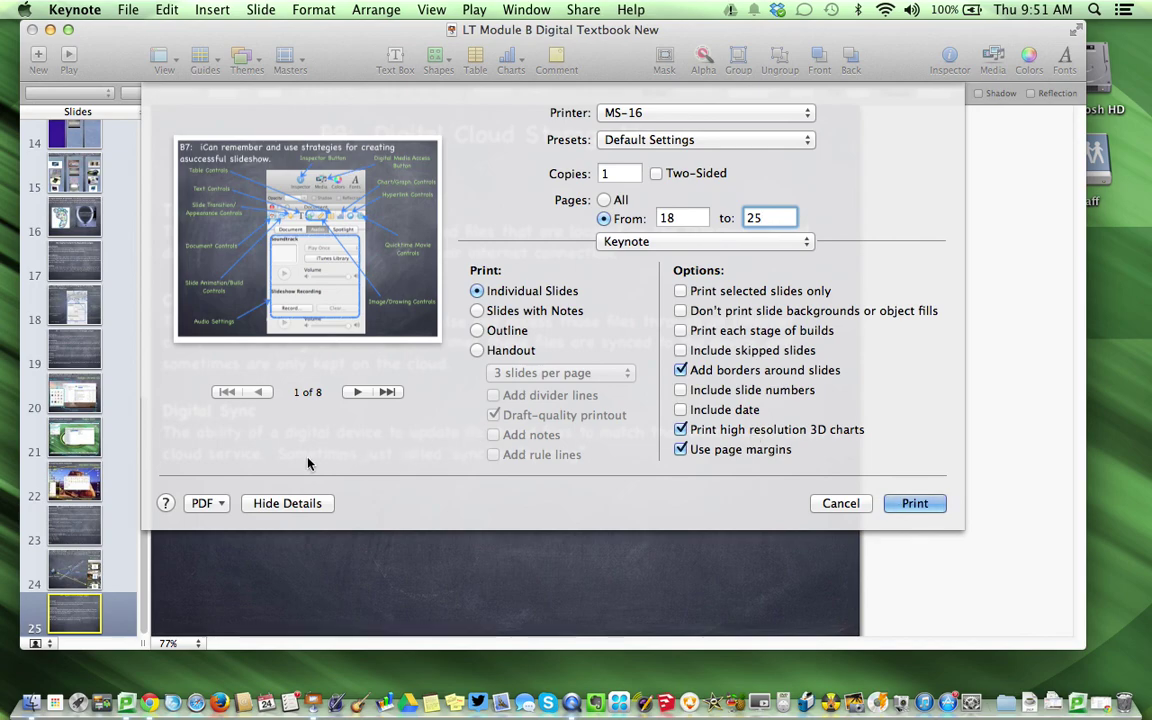
Step: Start saving the selected pages as a PDF and name the file s21YLNACb7b9
left_click(206, 505)
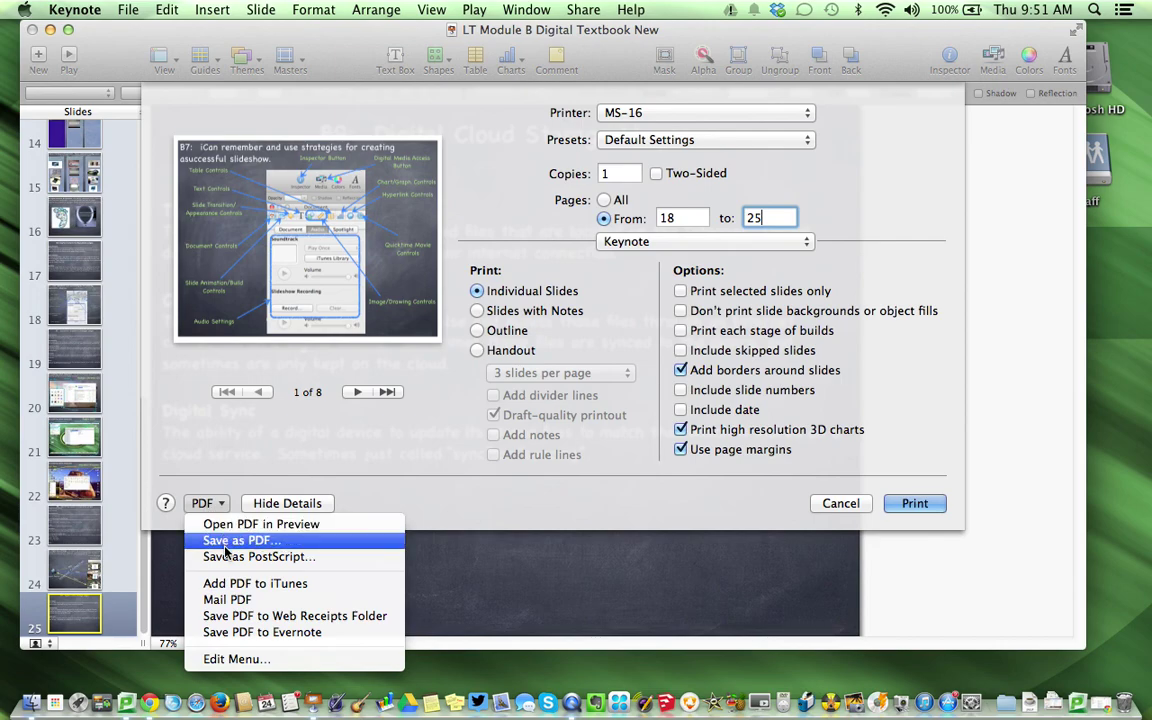
left_click(226, 542)
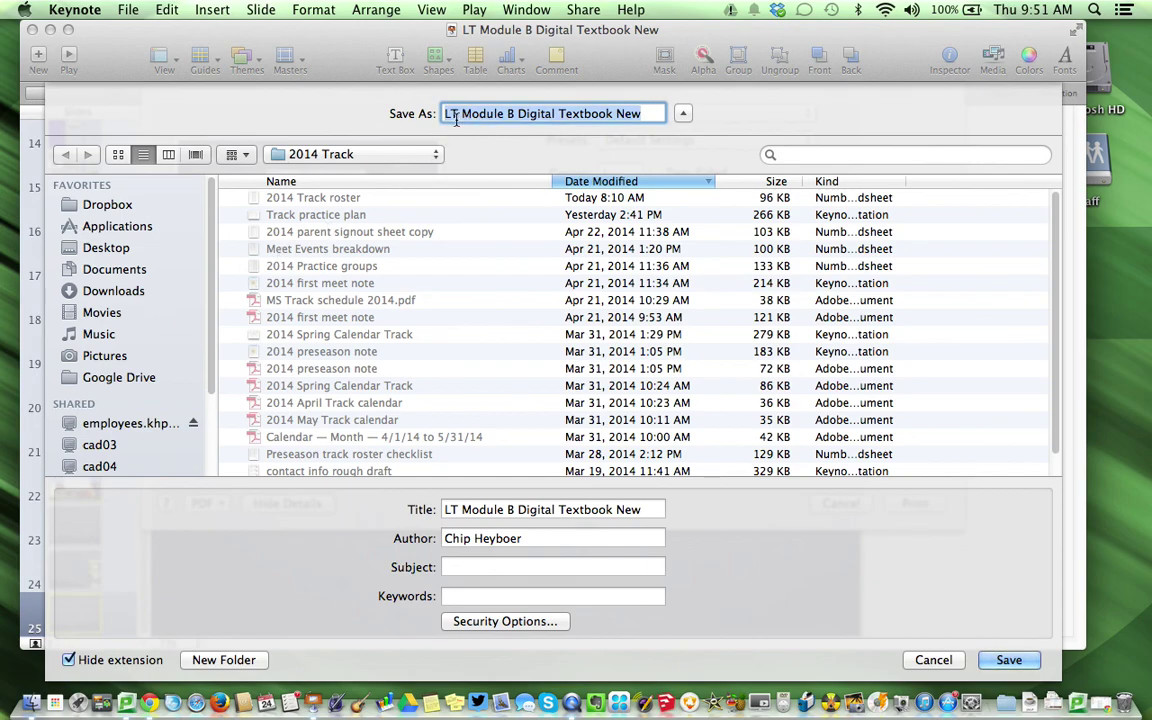
type("s")
type("21Y")
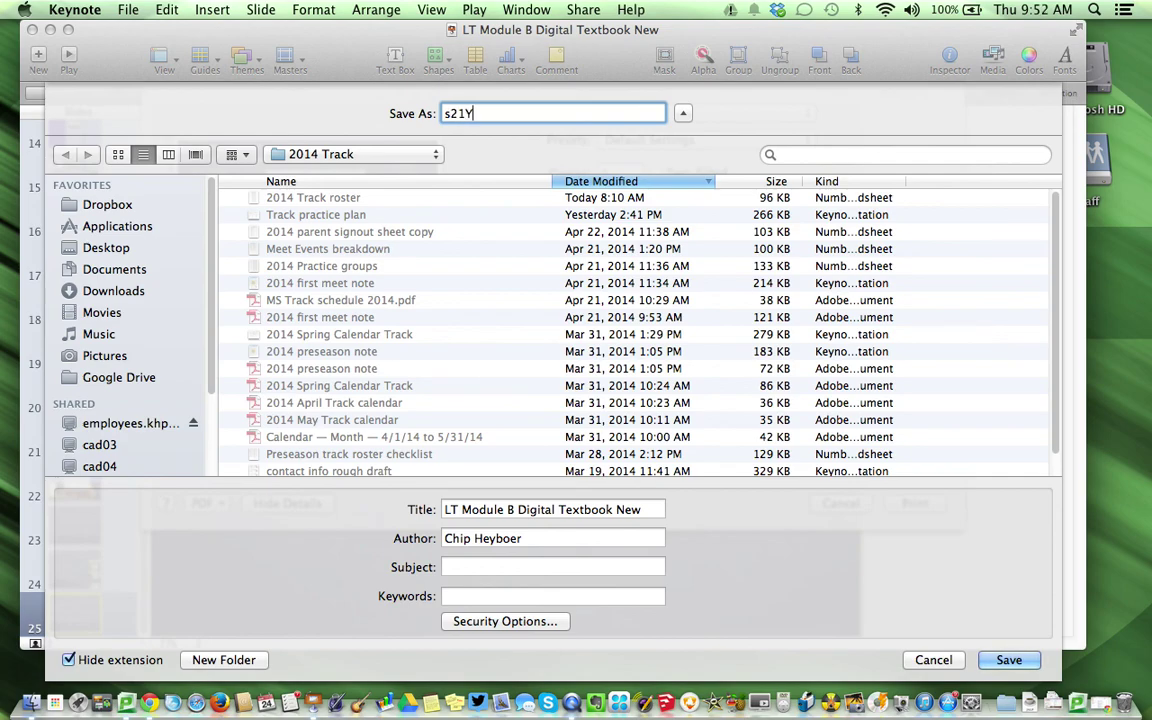
type("LNAC")
type("b7b9")
Step: Choose the Desktop as the destination folder and save the PDF there
left_click(298, 152)
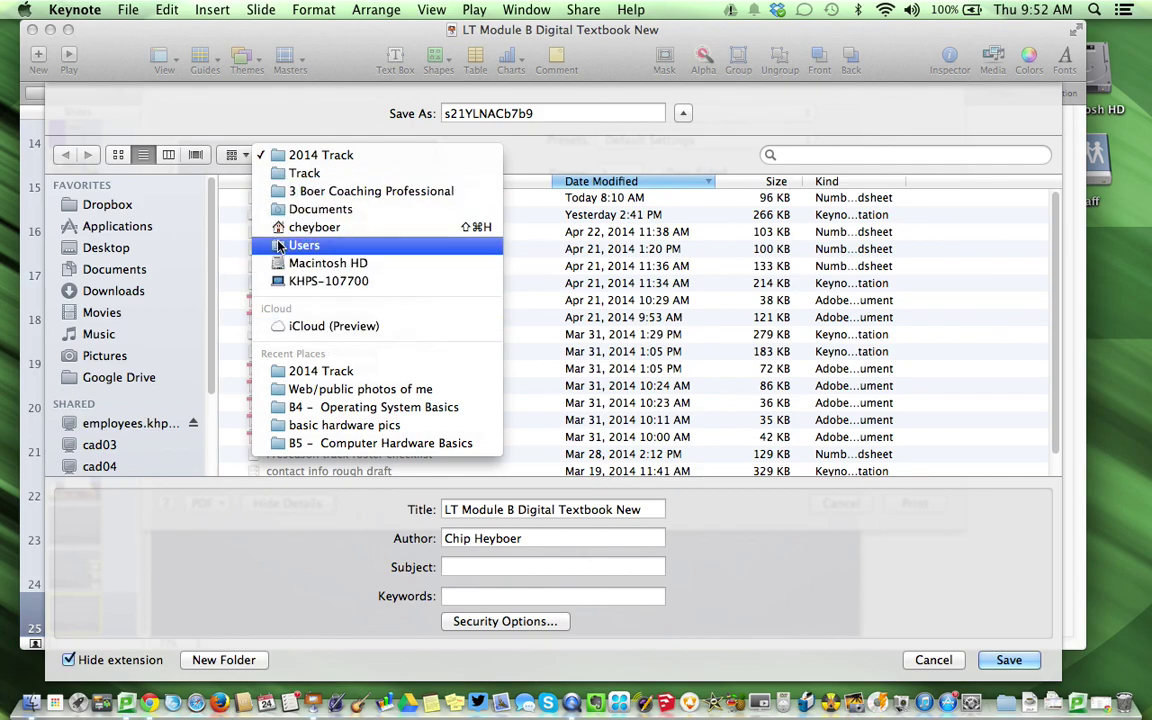
left_click(196, 228)
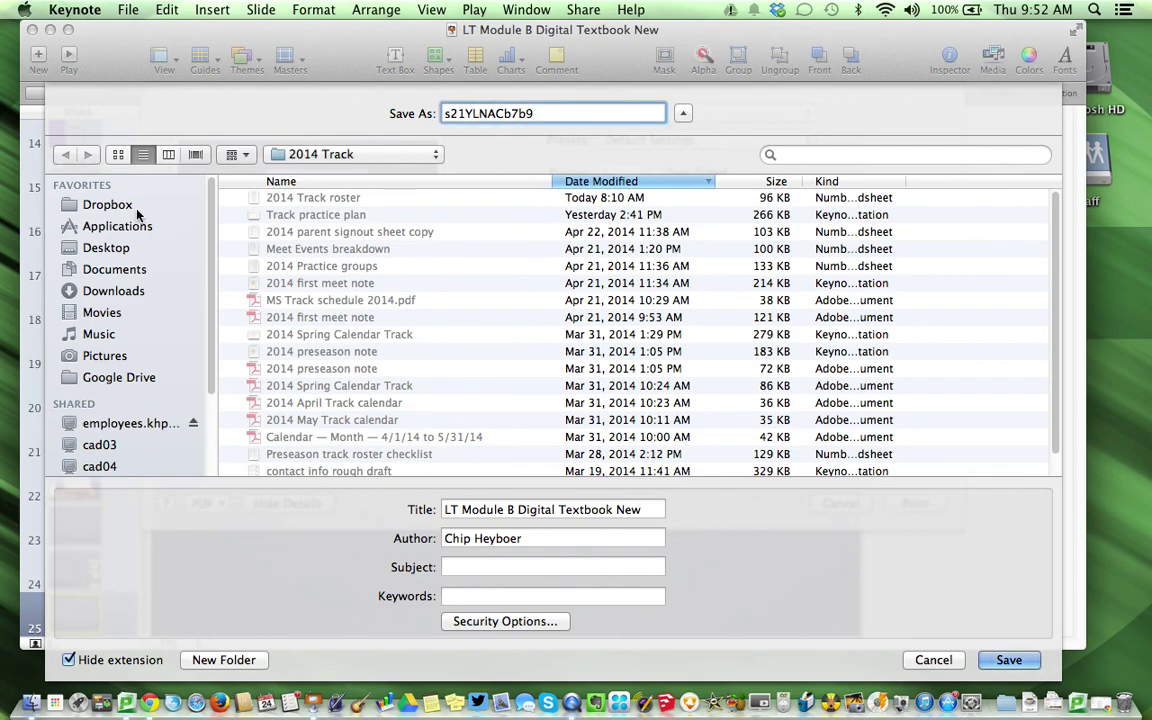
scroll(144, 296, "down", 3)
scroll(140, 298, "up", 3)
left_click(106, 250)
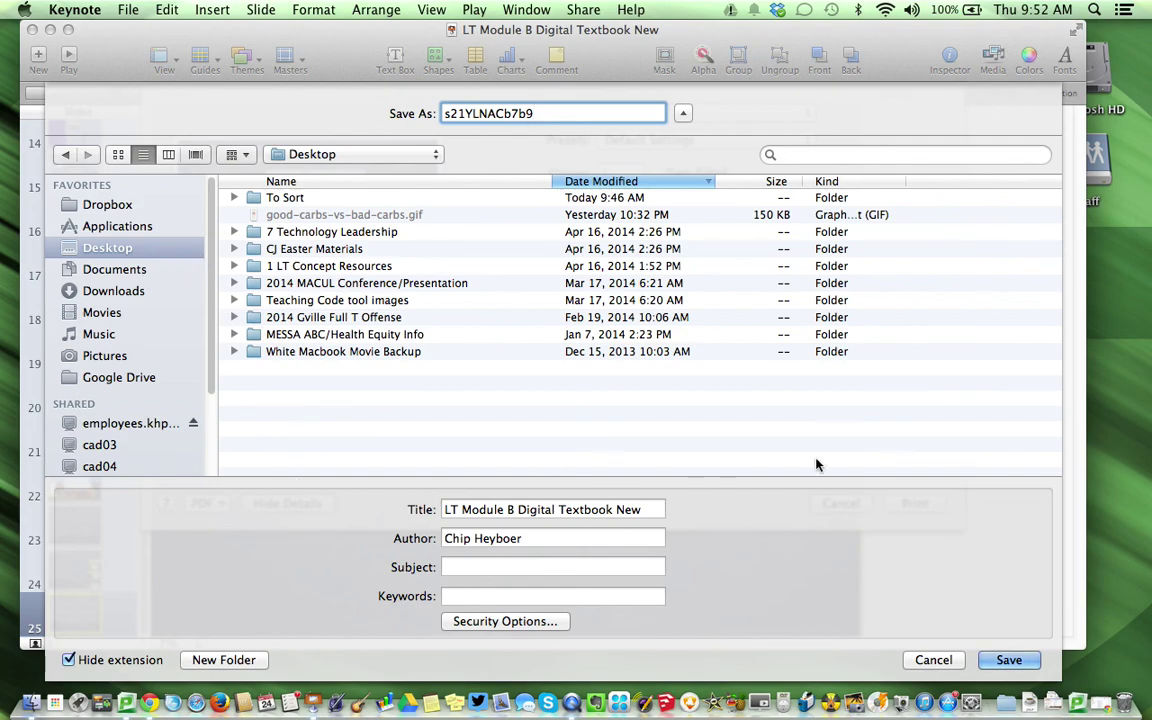
left_click(1040, 612)
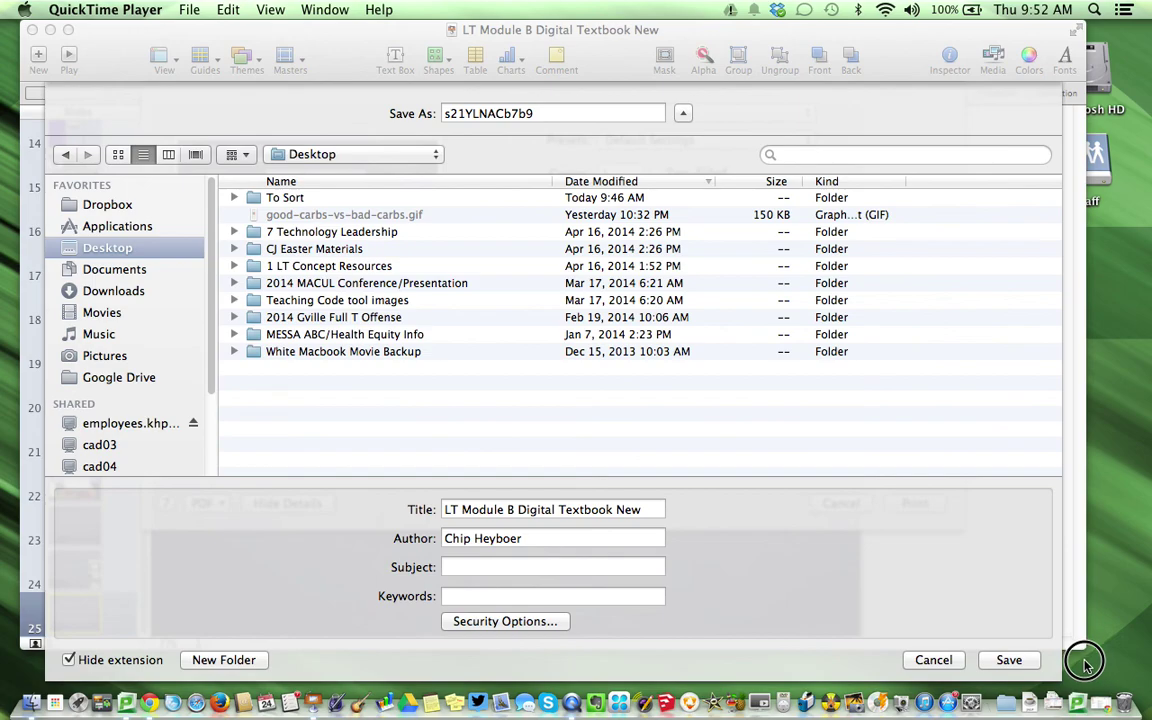
left_click(1010, 636)
left_click(1008, 660)
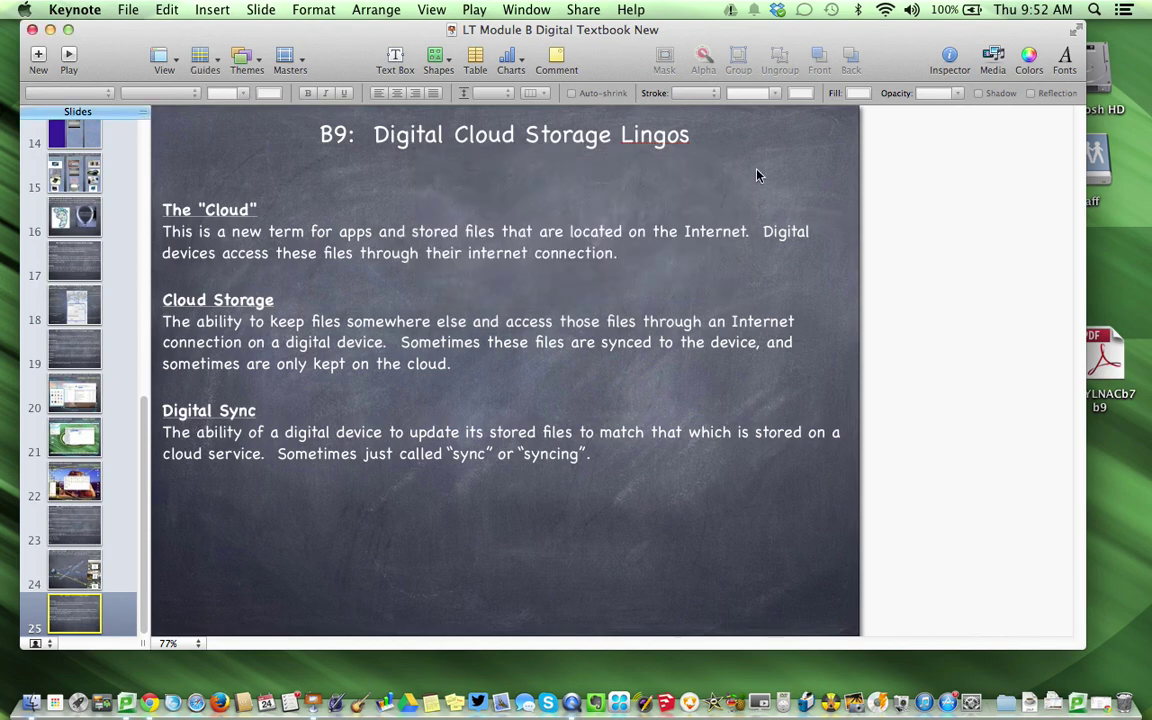
Step: Move the presentation window aside to uncover the saved PDF on the desktop
left_click(772, 36)
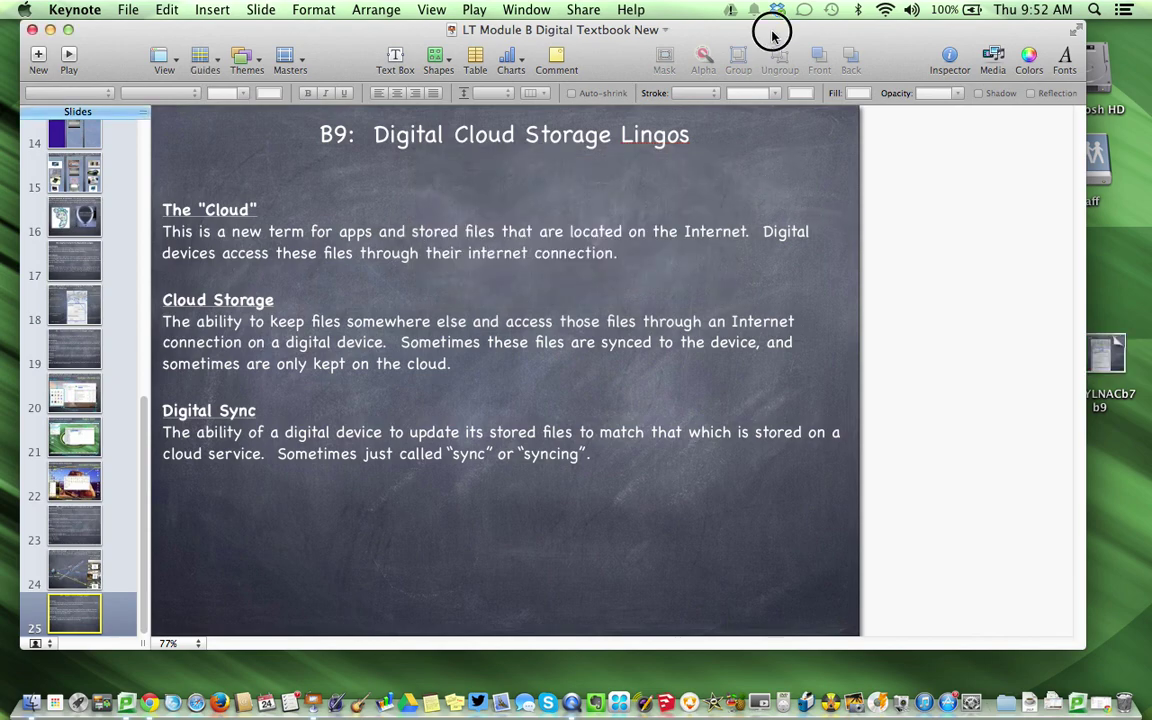
left_click_drag(772, 36, 623, 50)
left_click(1036, 342)
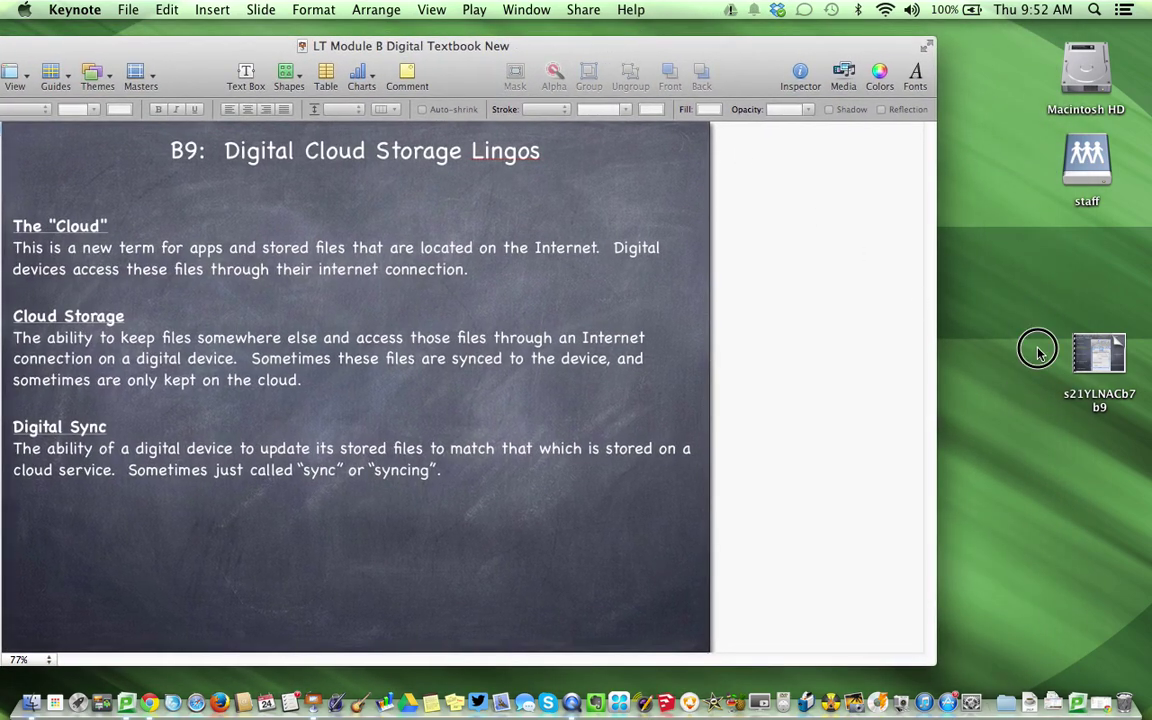
Step: Place the s21YLNACb7b9 PDF directly below the staff drive on the desktop, and move the presentation window back
left_click(1087, 358)
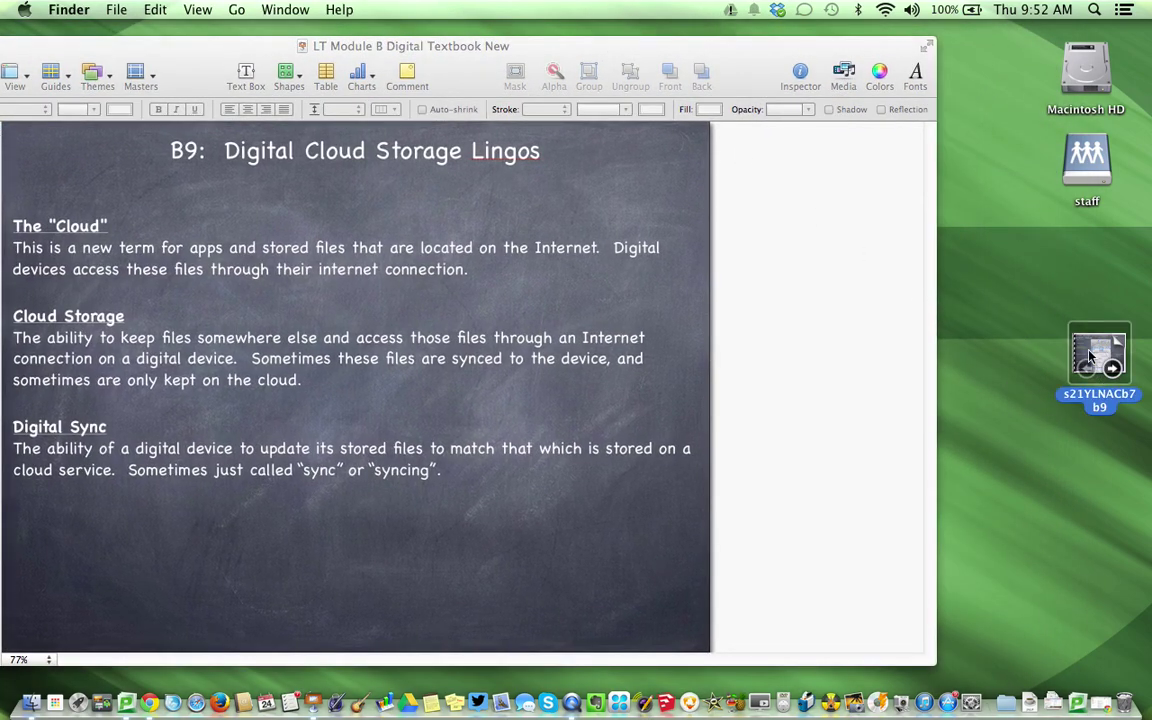
left_click_drag(1091, 360, 1040, 255)
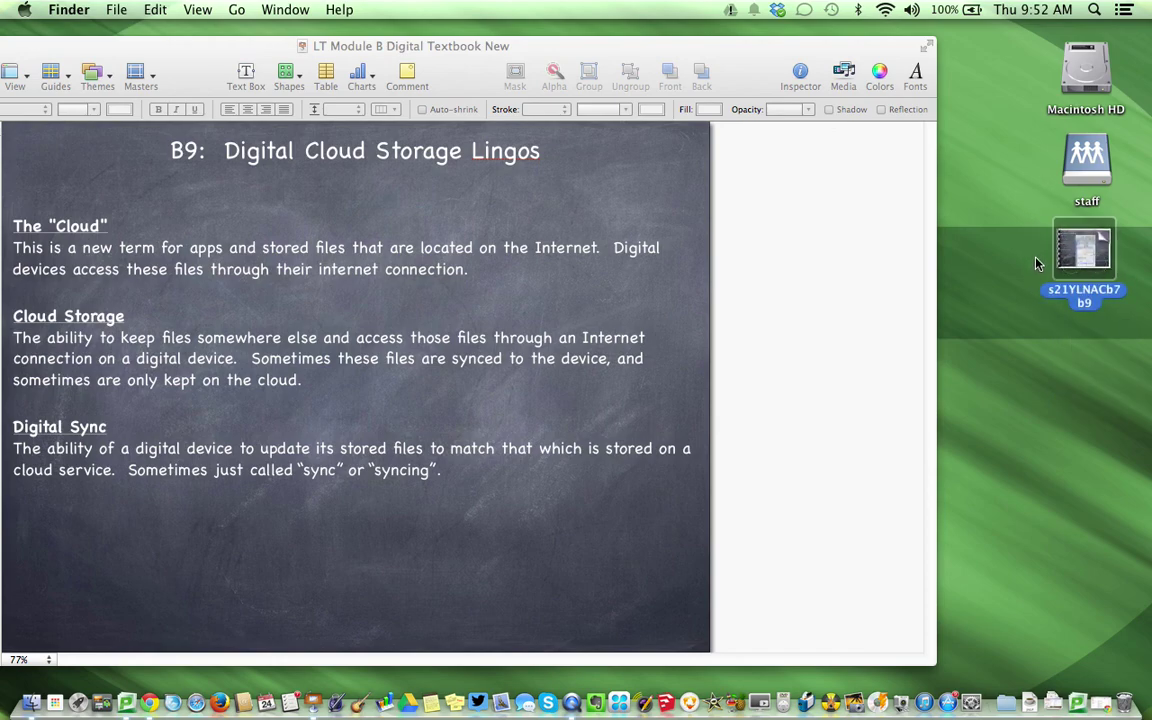
mouse_move(1069, 251)
left_click(1104, 314)
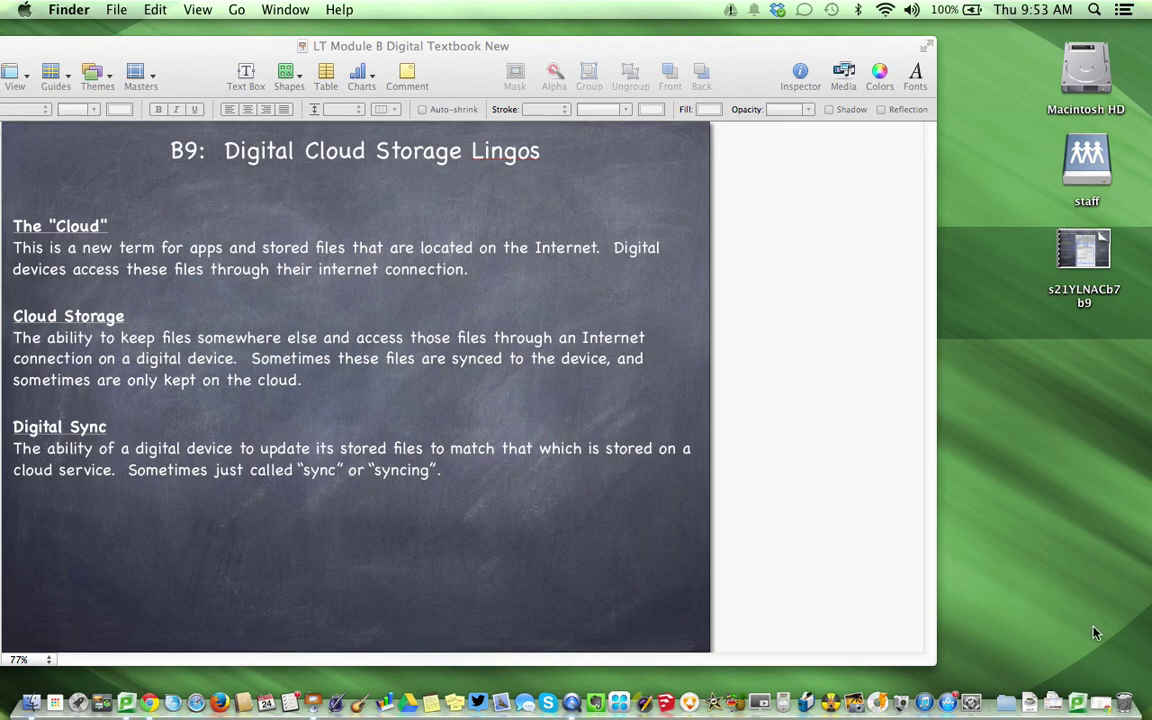
left_click_drag(465, 46, 594, 50)
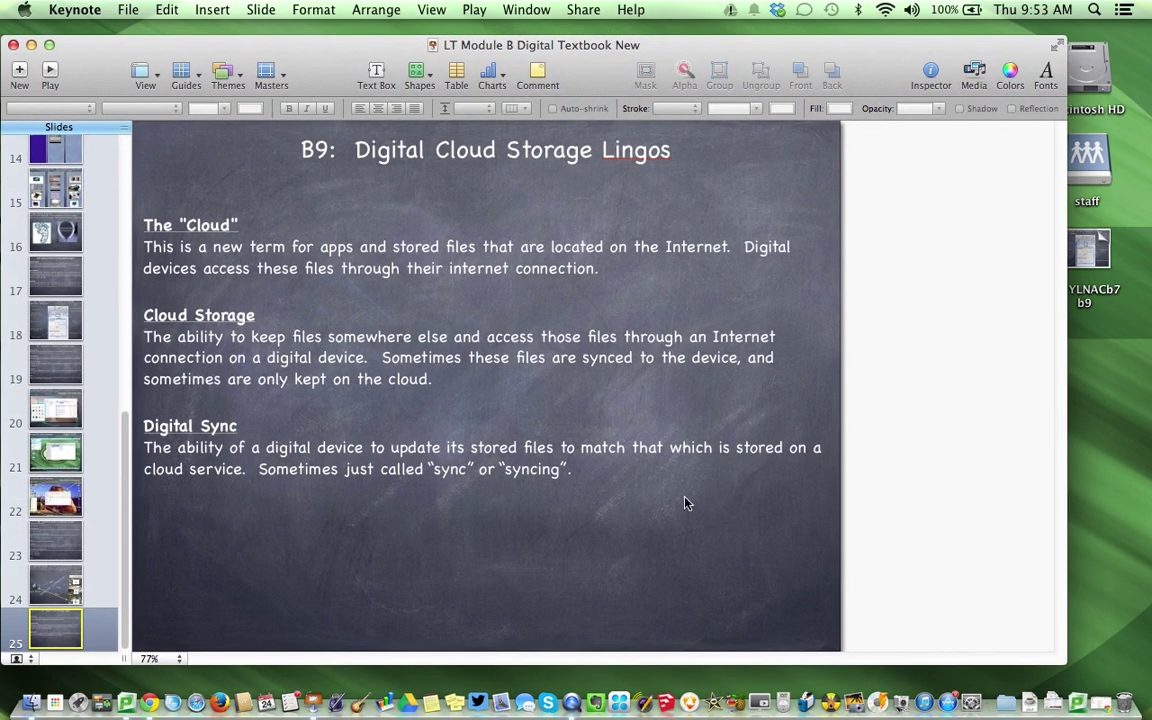